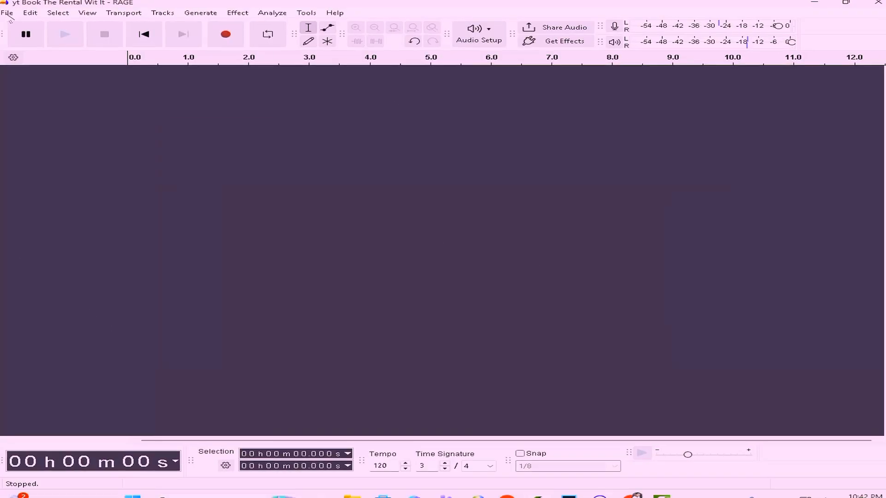
Step: Import the 'yt Book The Rental Wit It - RAGE' MP3 as a stereo track and lower its gain to about -11 dB
left_click(11, 13)
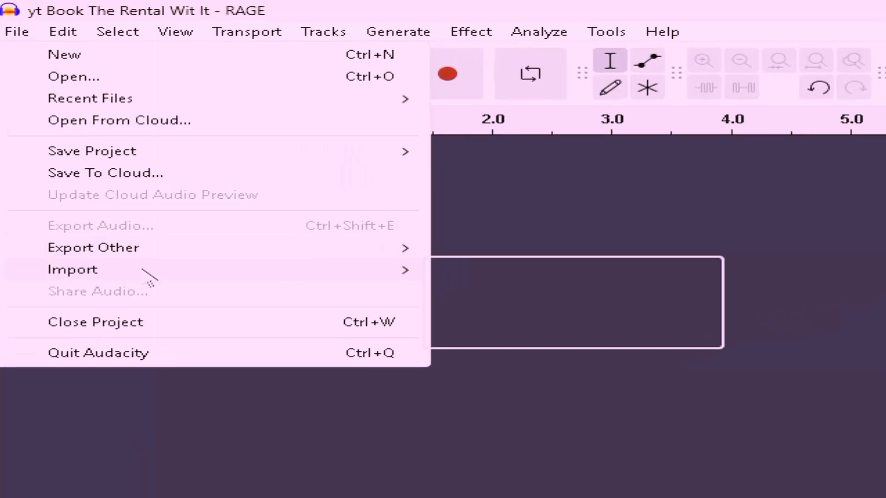
mouse_move(410, 263)
left_click(484, 256)
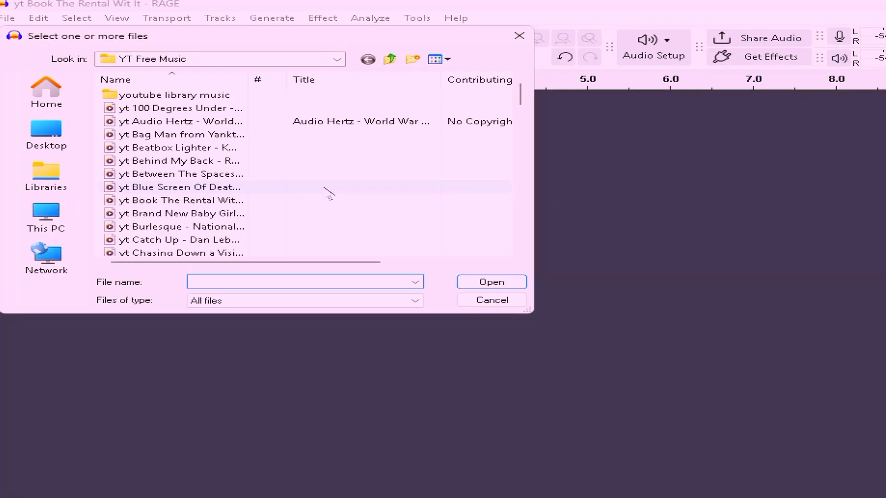
double_click(206, 201)
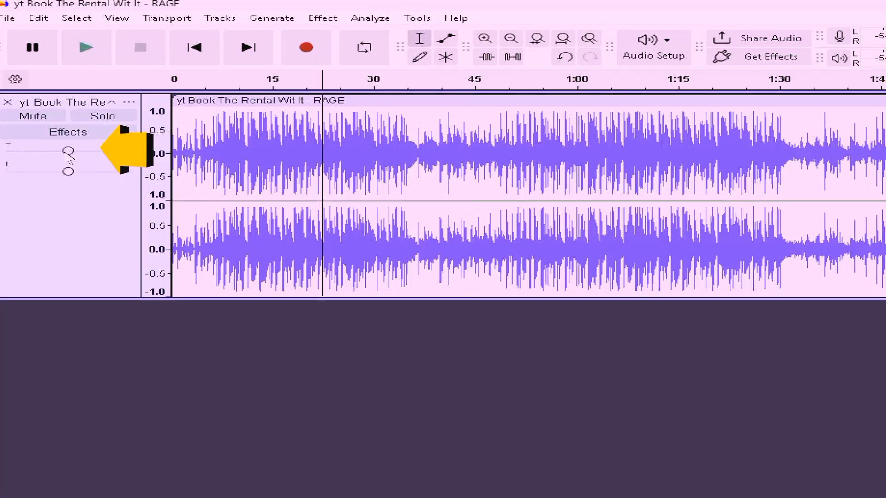
left_click_drag(67, 151, 44, 150)
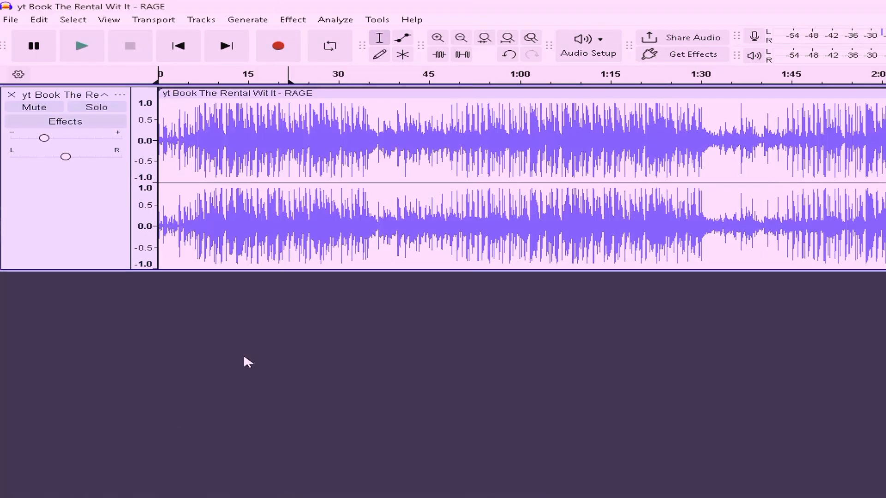
Step: Record a voice take of about 10 seconds onto a new track below the song
left_click(279, 54)
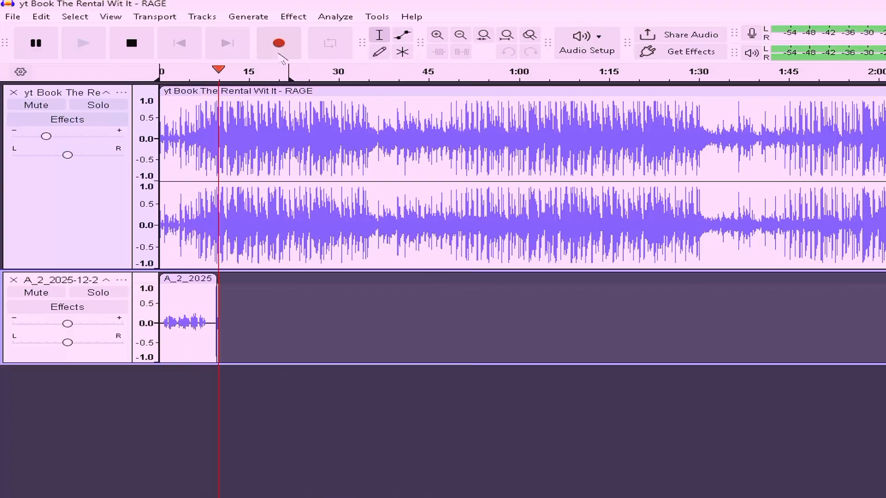
key("space")
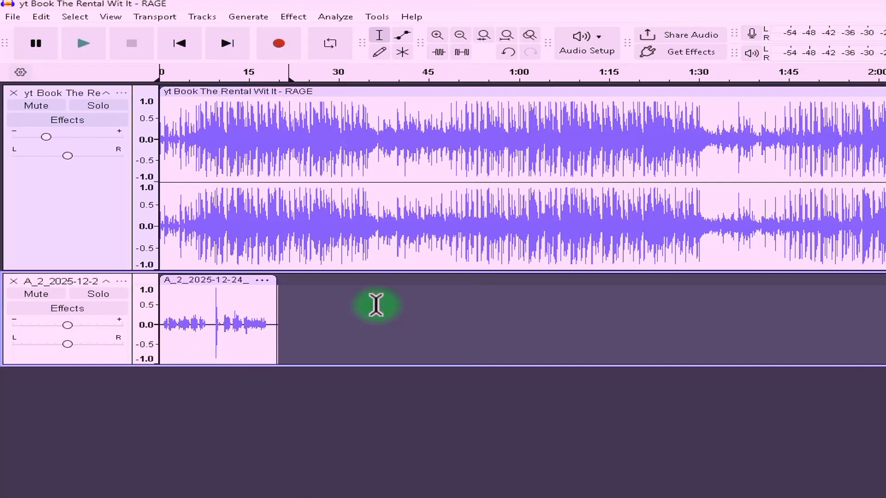
Step: In Recording preferences, turn on Record on a new track with overdub off, and confirm
left_click(40, 17)
left_click(69, 219)
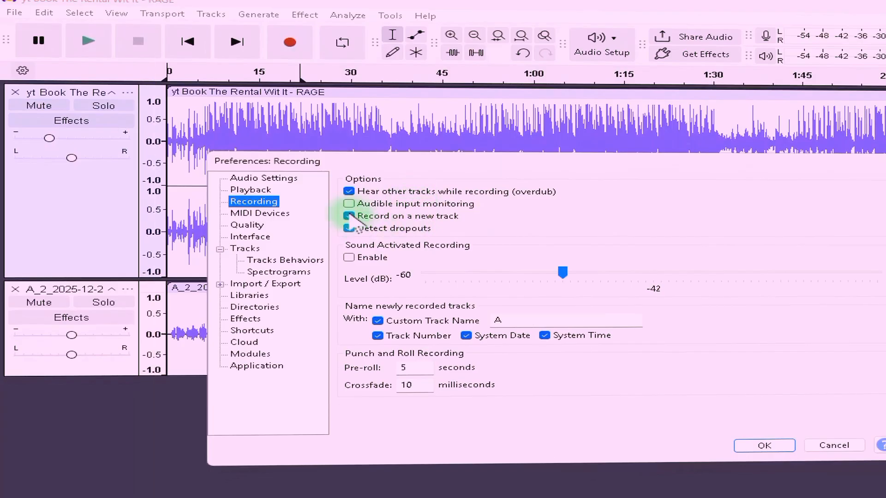
left_click(349, 204)
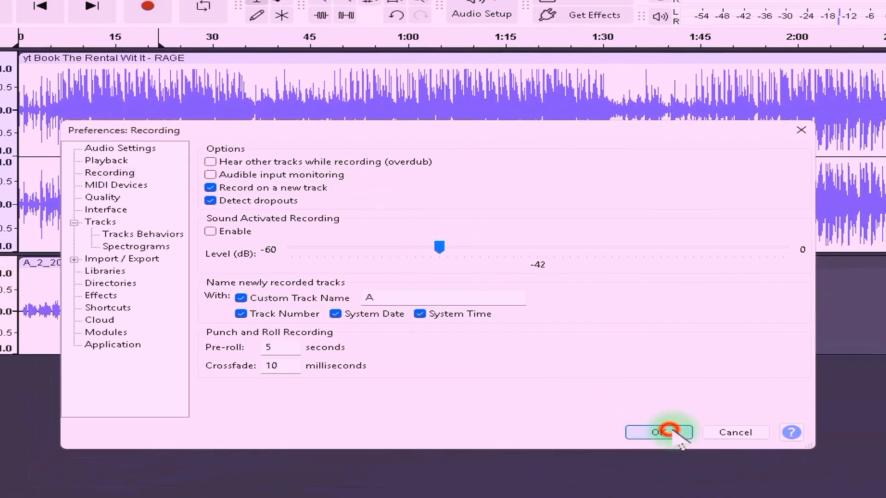
left_click(668, 432)
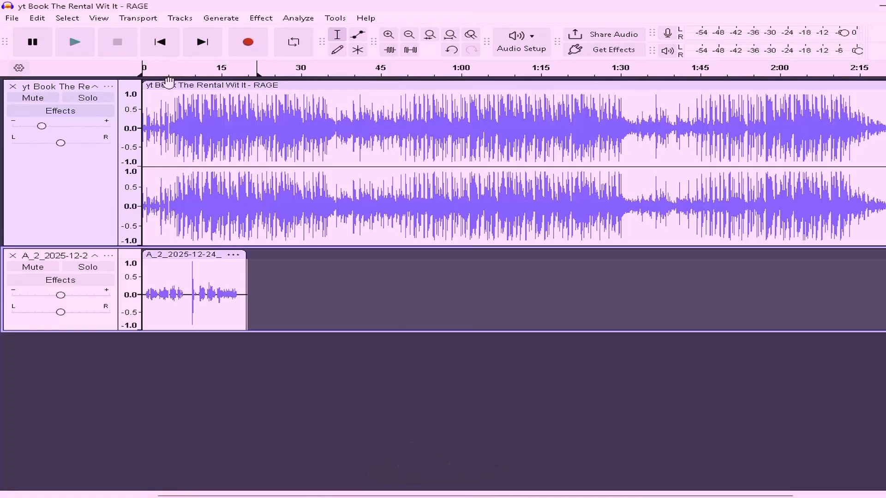
Step: Record three short takes in a row, creating tracks A_3, A_4 and A_5
left_click(243, 50)
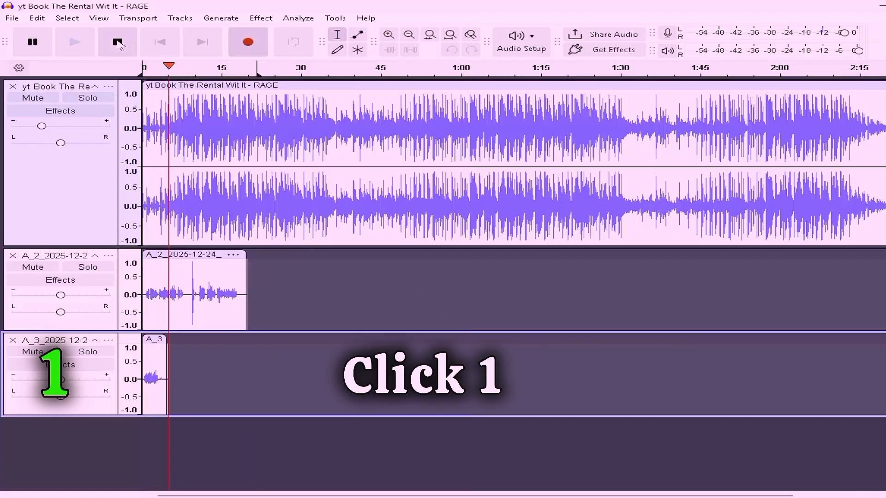
left_click(117, 42)
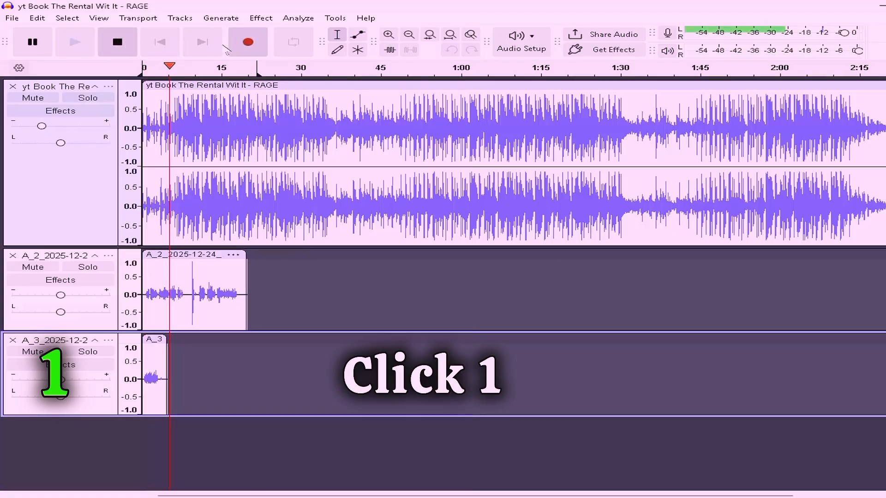
left_click(248, 44)
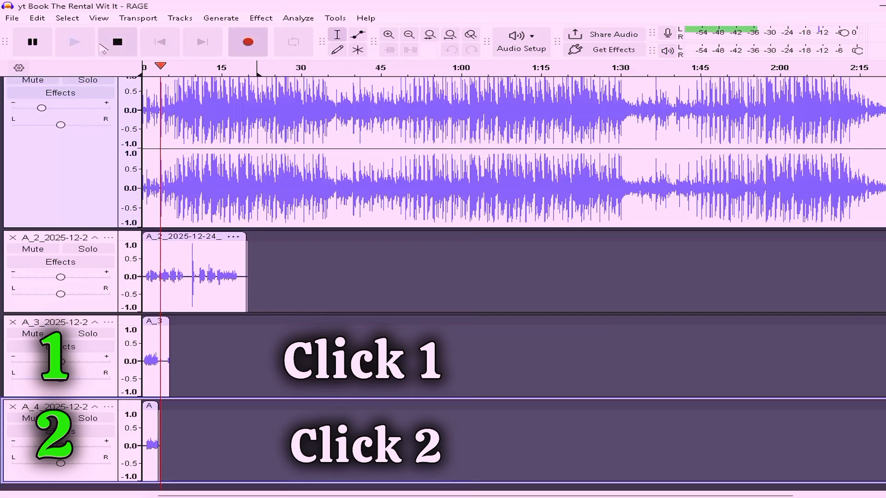
left_click(102, 46)
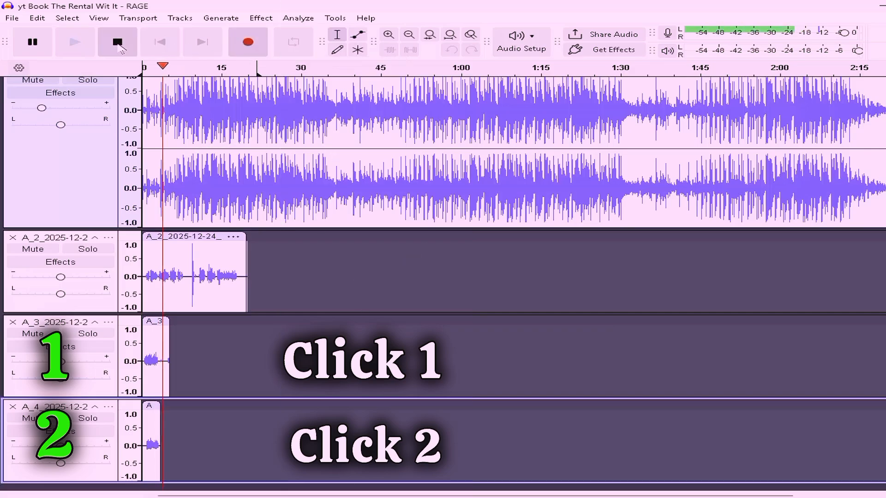
left_click(248, 44)
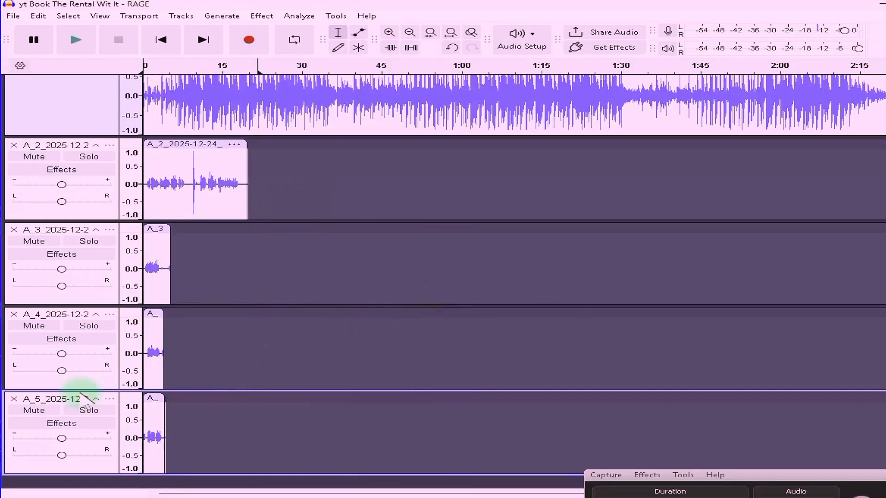
Step: Delete the three extra take tracks and close the Recording preferences with OK
left_click(13, 399)
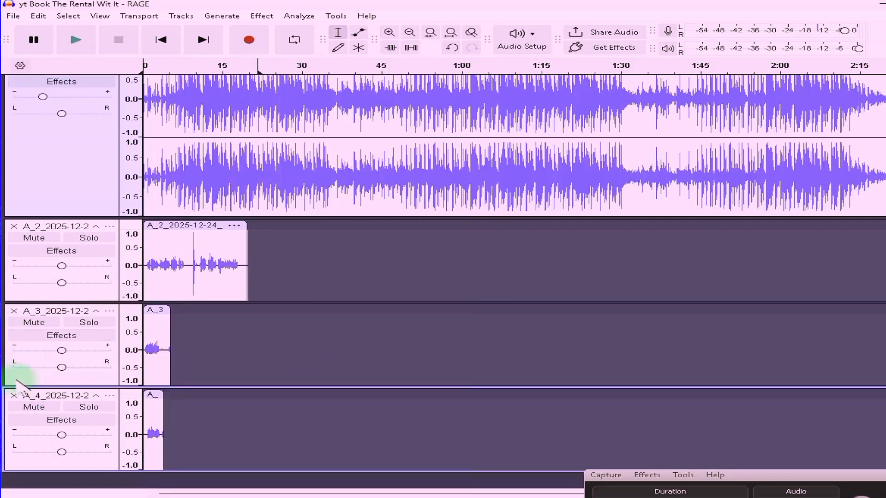
left_click(13, 396)
left_click(13, 339)
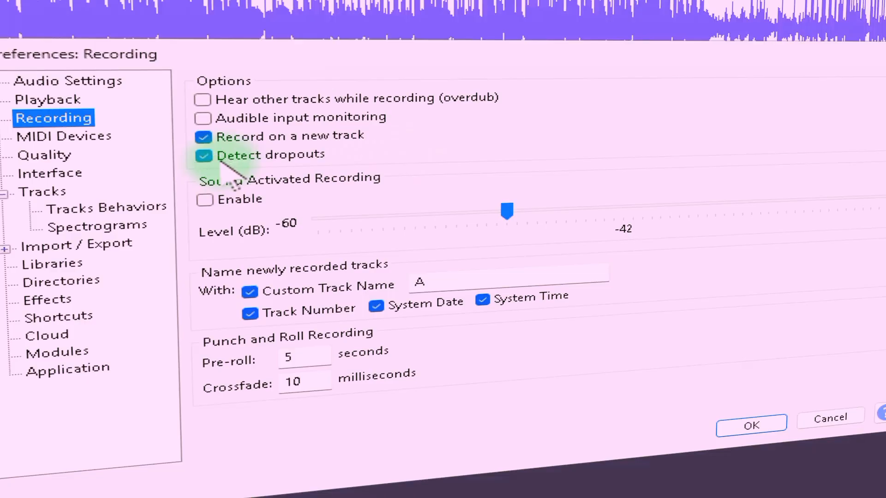
left_click(751, 425)
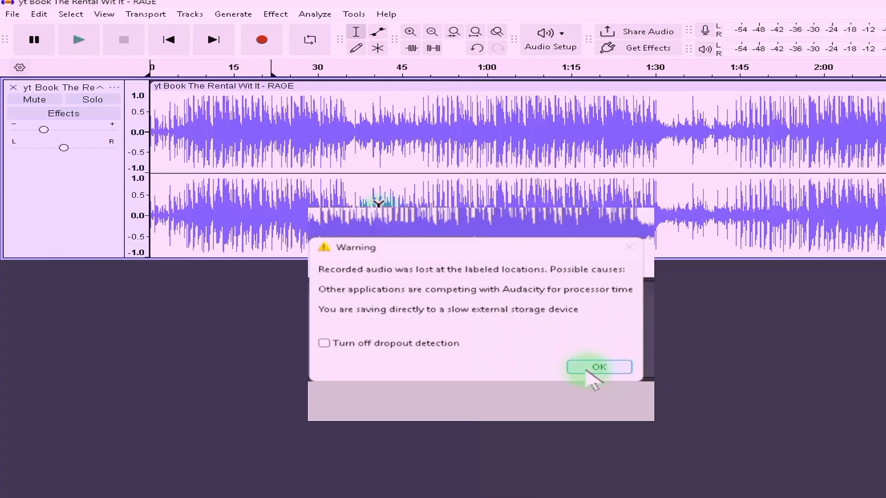
Step: Dismiss the lost-audio warning, record a test take, dismiss the dropout warning, and delete the take
left_click(586, 368)
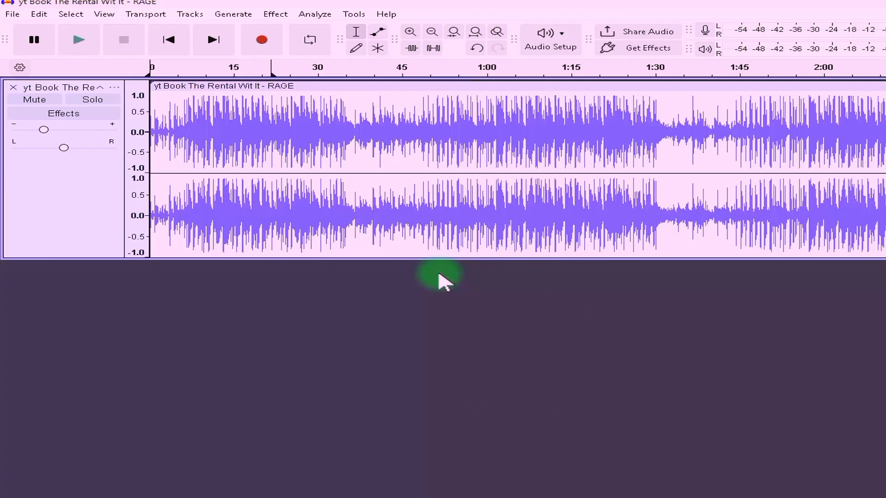
left_click(261, 40)
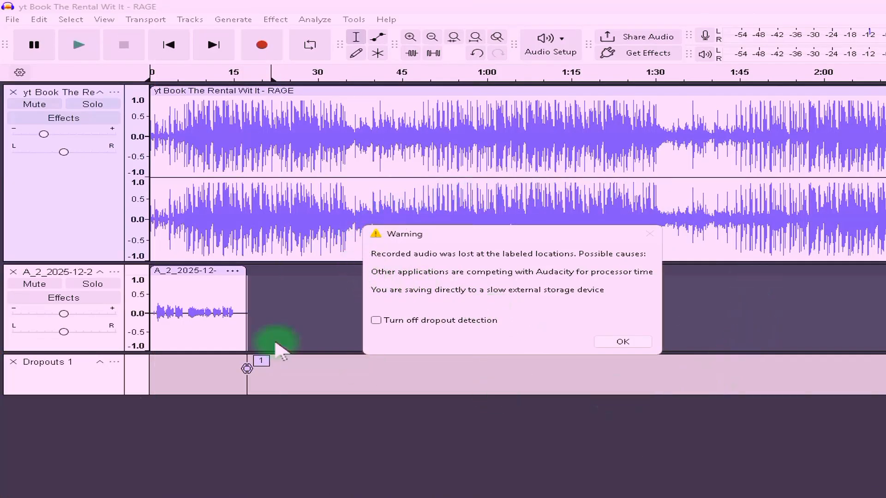
left_click(612, 344)
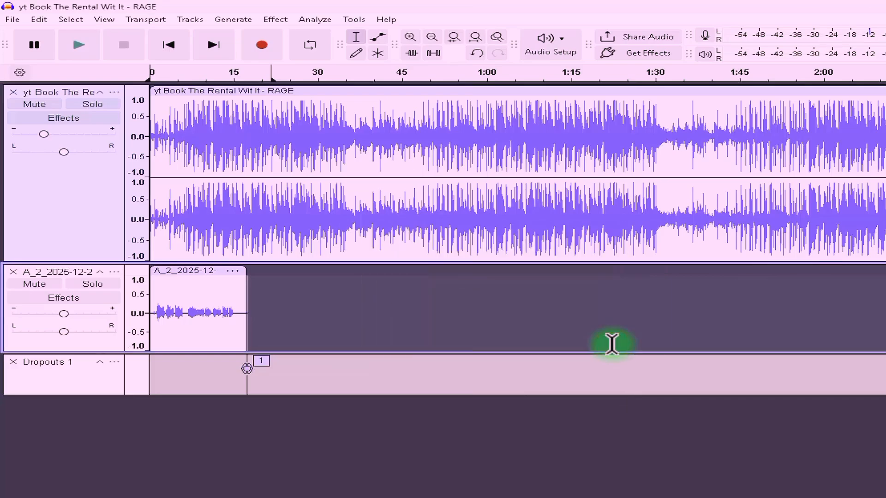
left_click(13, 272)
Step: Delete the Dropouts 1 label track and enable sound-activated recording at a -60 dB level
left_click(13, 272)
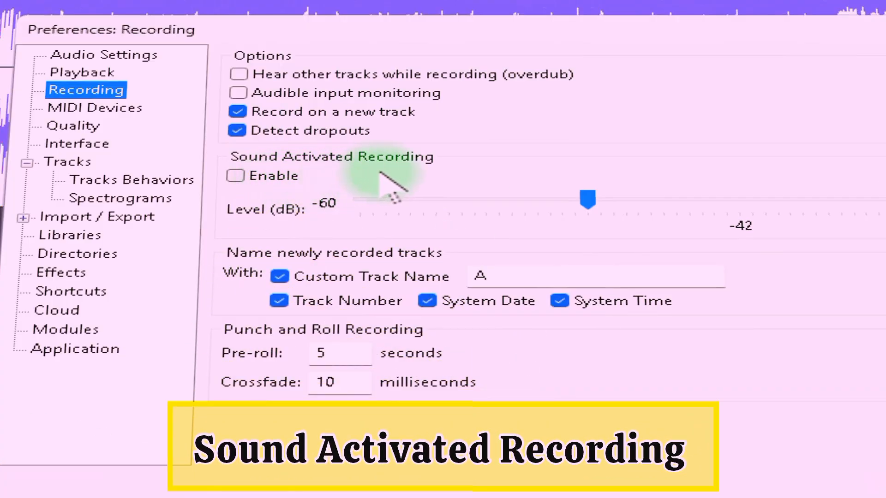
left_click_drag(584, 206, 382, 206)
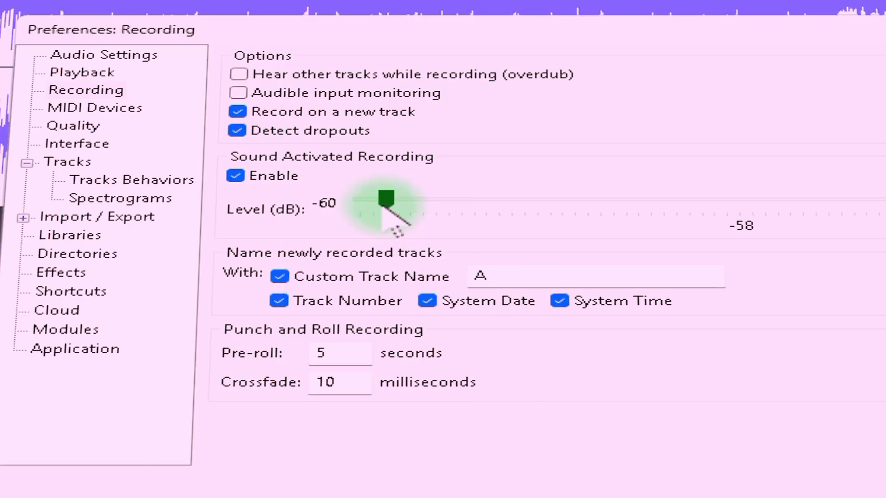
left_click_drag(383, 206, 648, 206)
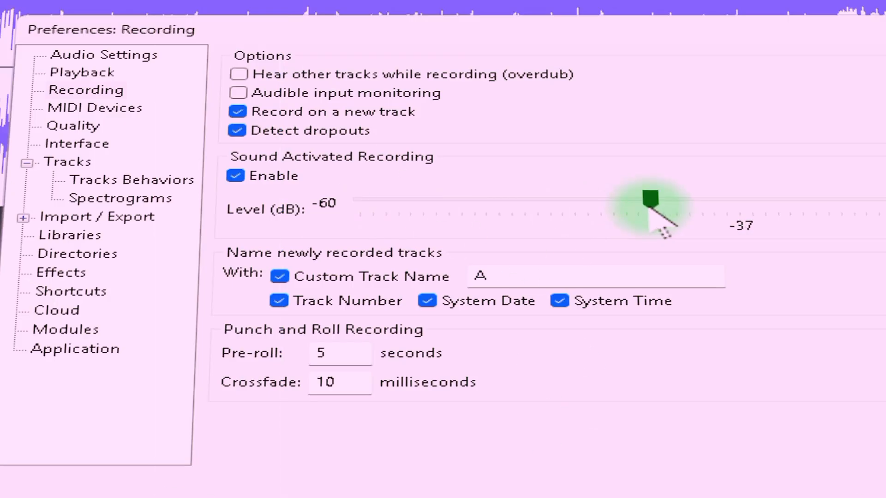
left_click_drag(649, 206, 372, 205)
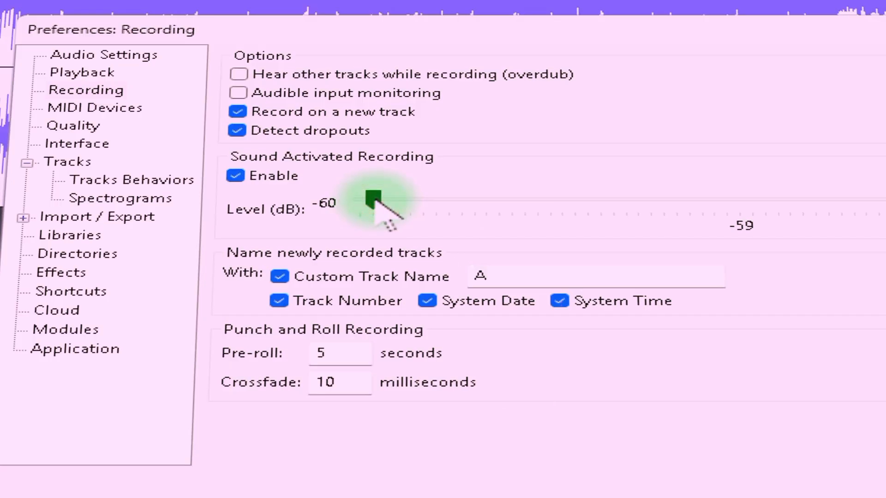
left_click_drag(374, 202, 306, 200)
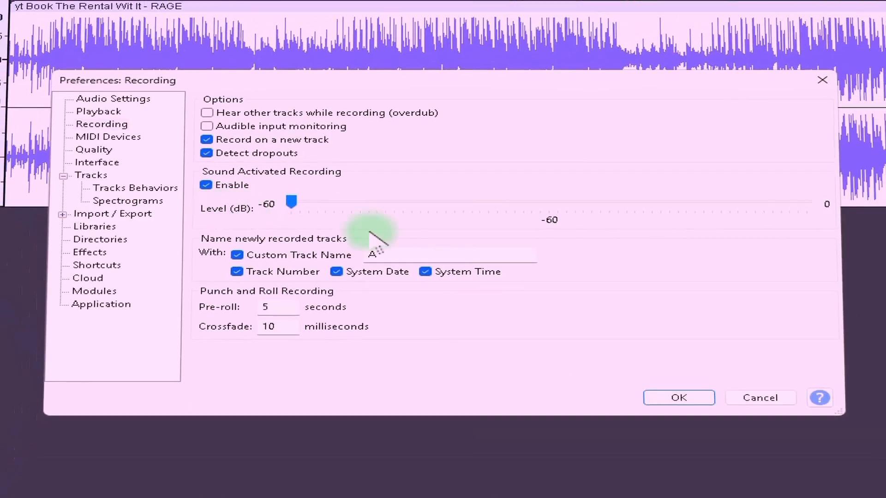
left_click(665, 397)
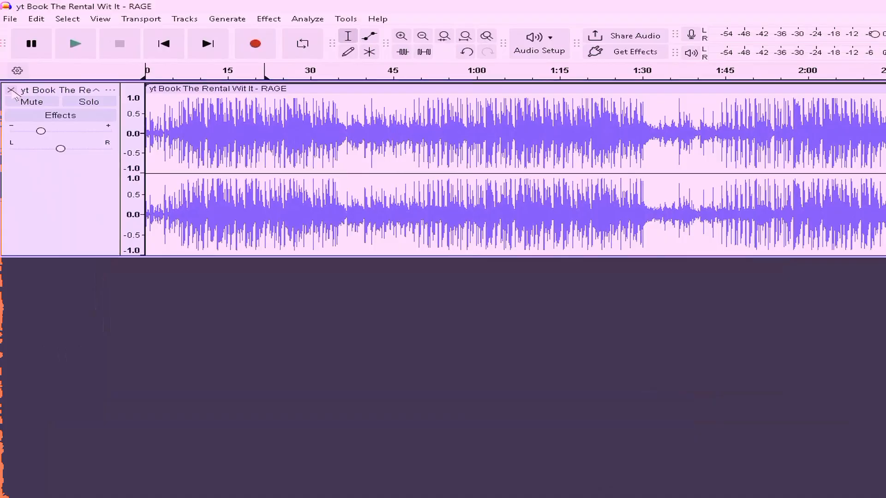
Step: Remove the song track and record a new voice take of about 7.5 seconds
left_click(11, 89)
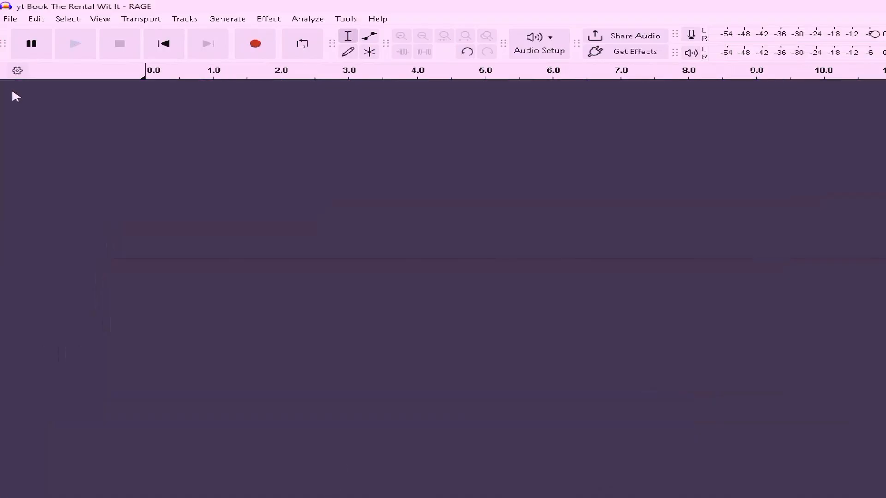
left_click(255, 44)
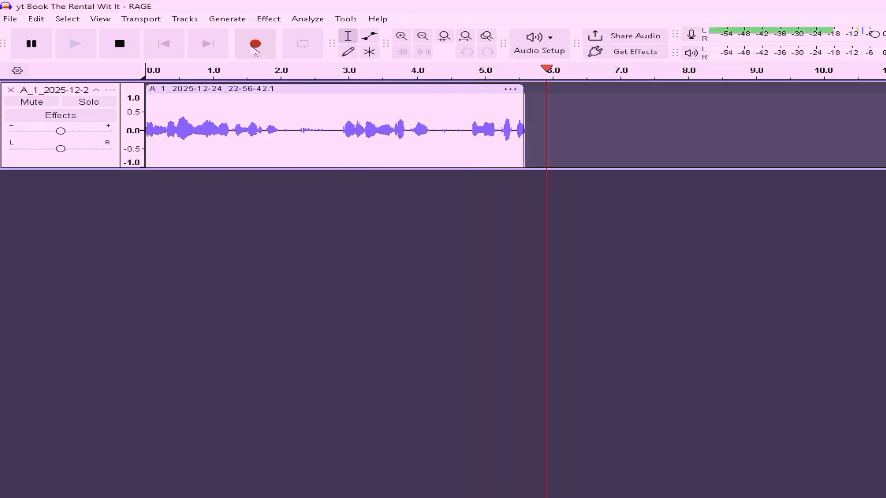
key("space")
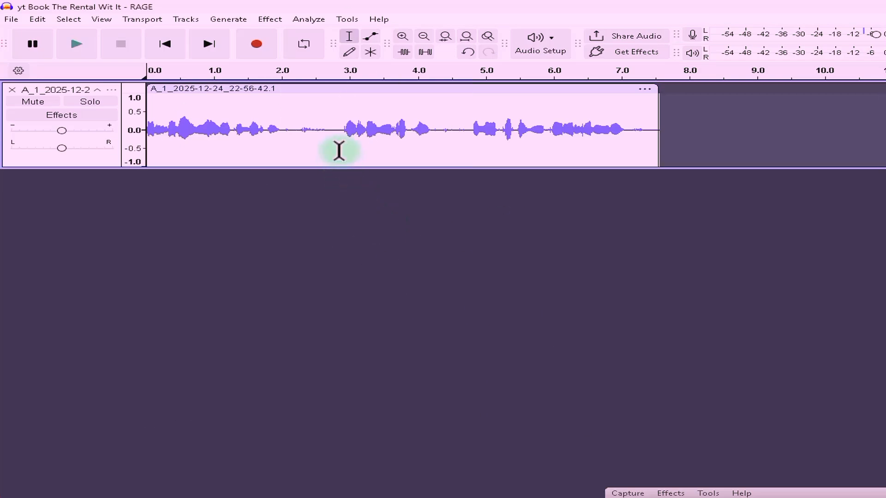
Step: Select the short stretch around 4.25–4.75 s and bring up the Preferences
left_click_drag(288, 128, 330, 135)
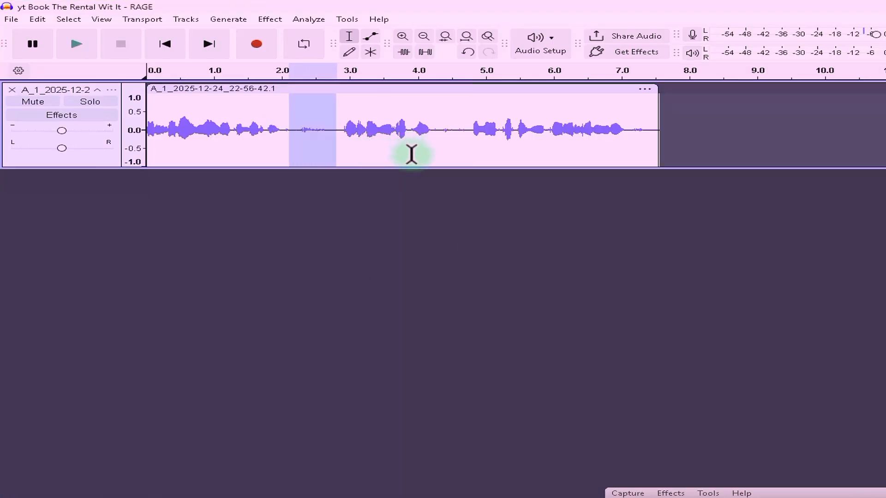
left_click_drag(468, 139, 435, 170)
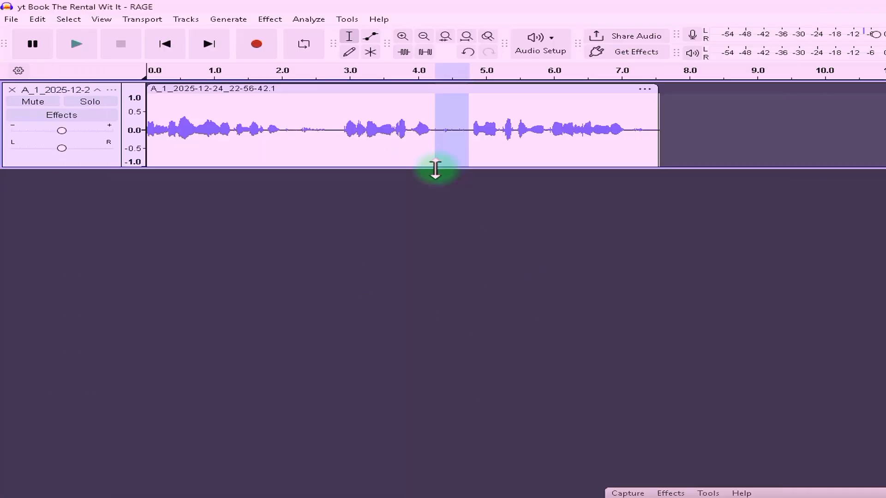
key("ctrl+p")
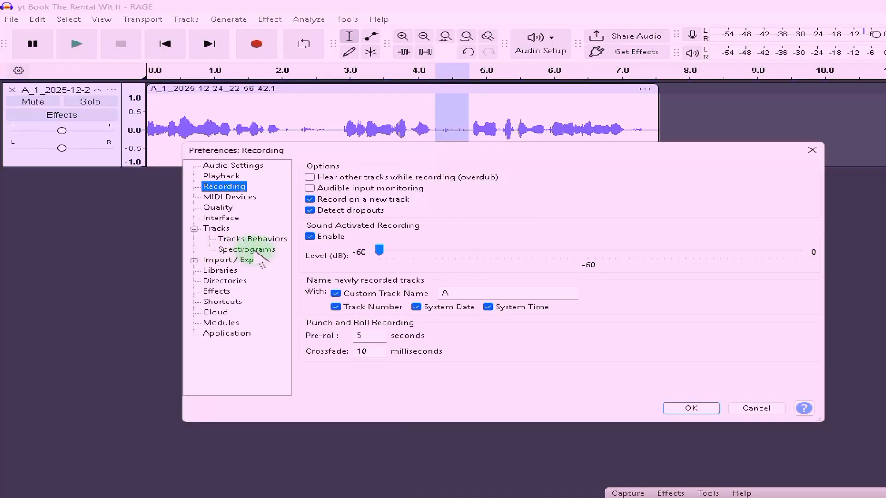
Step: Disable sound-activated recording and name new tracks with custom name 'AAAA' plus system date only
left_click(310, 237)
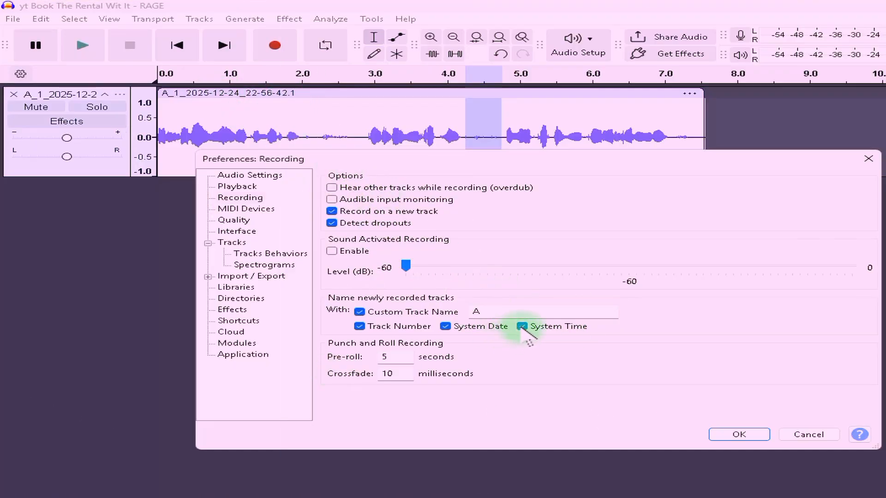
left_click(522, 326)
left_click(445, 327)
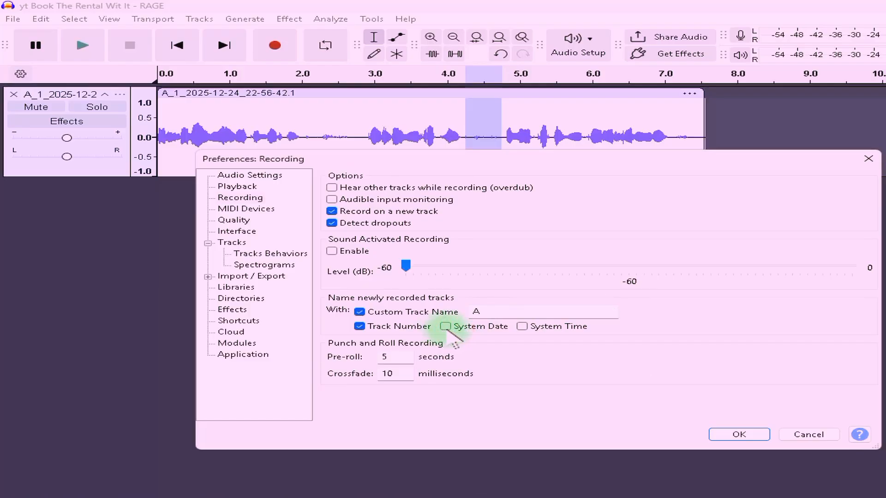
left_click(359, 326)
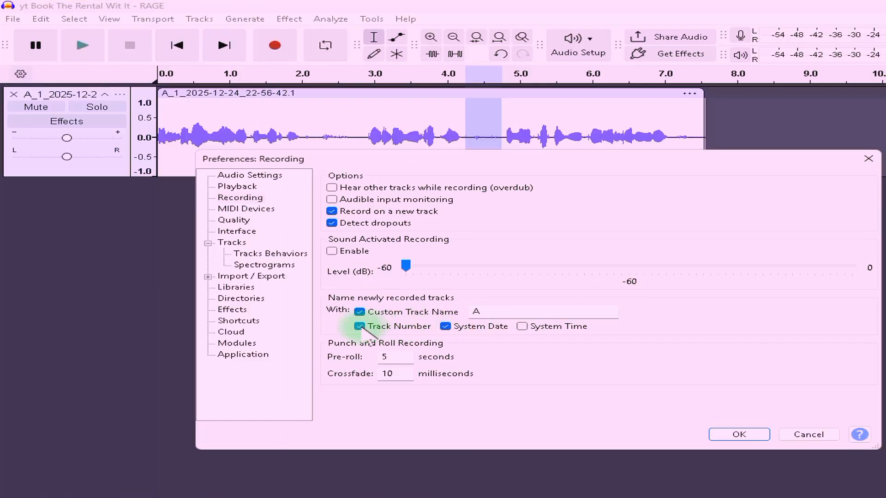
left_click(509, 312)
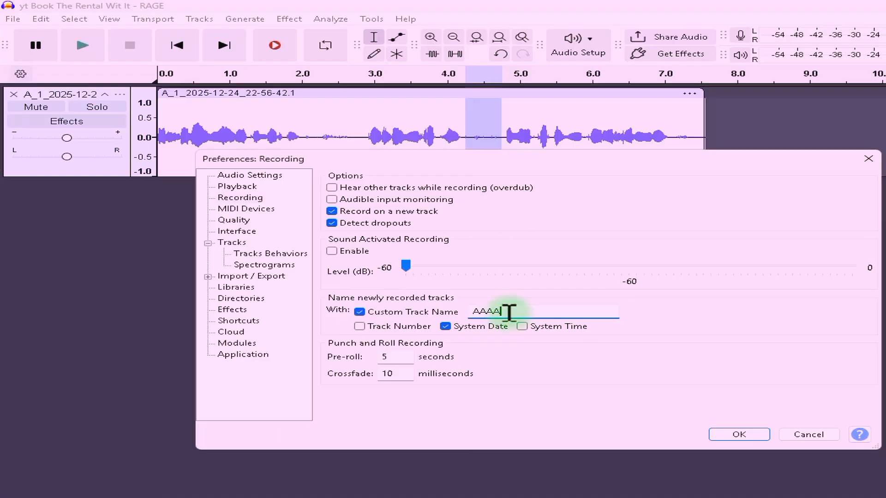
type("AAA")
left_click(739, 434)
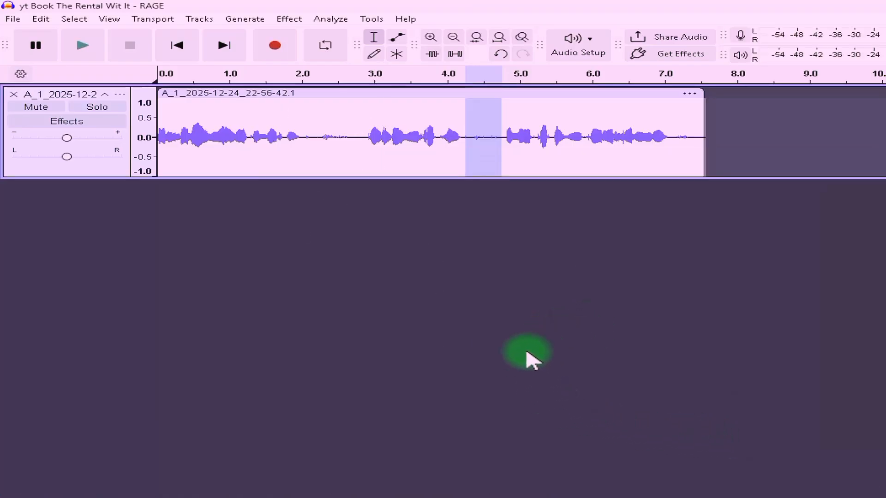
Step: Delete the existing track and record a short test take onto track AAAA_2025-12-24.1
left_click(13, 95)
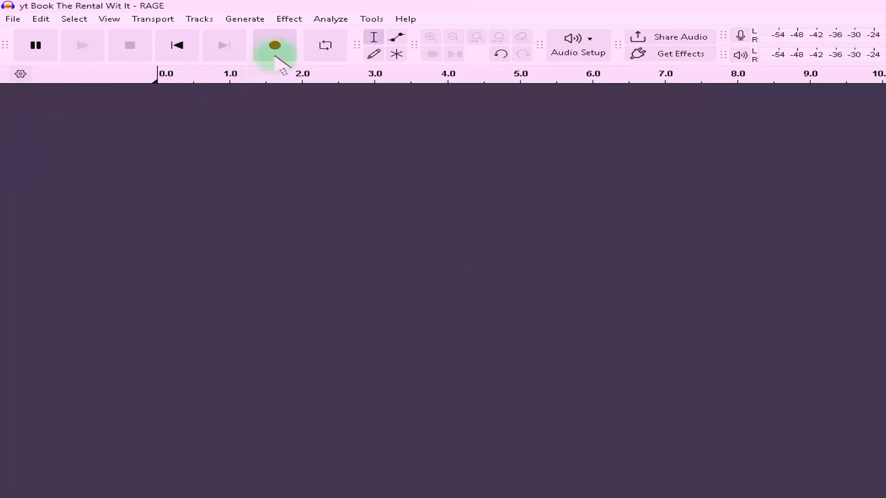
left_click(275, 56)
key("space")
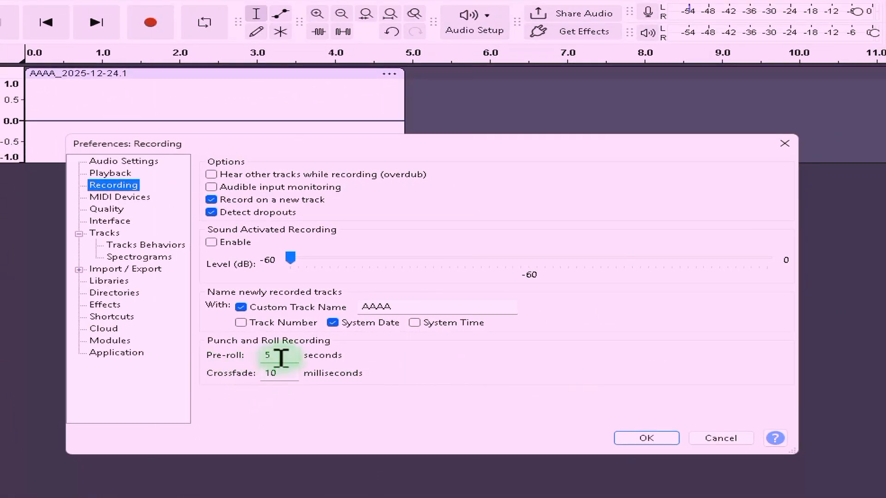
Step: Leave the Pre-roll field and close the Recording preferences, returning to the empty project
left_click(281, 357)
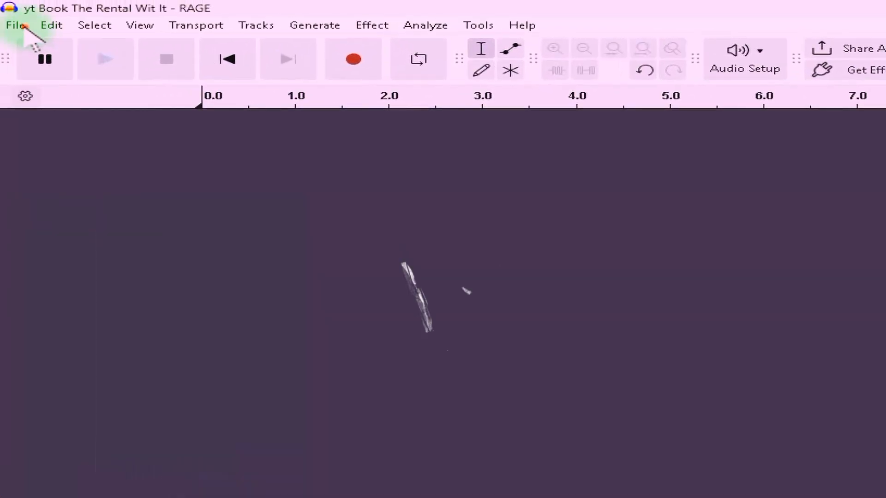
left_click(15, 25)
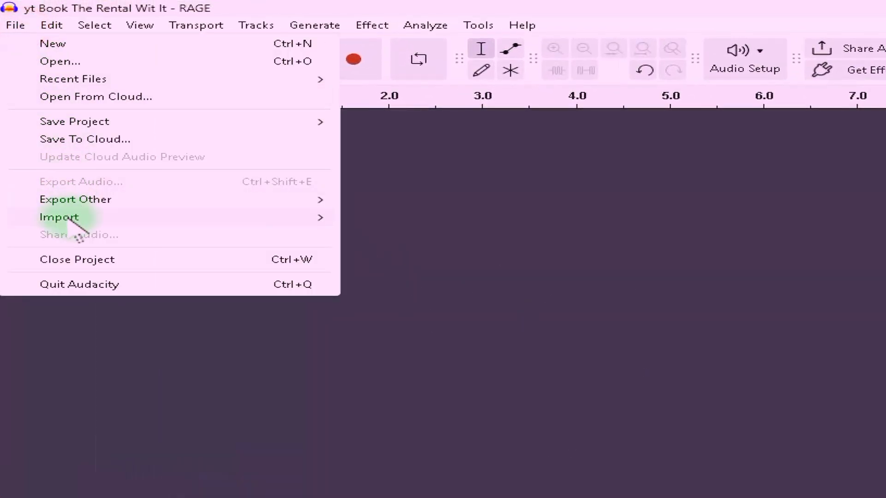
Step: Import the part 8 audio file as a new track and zoom in on its start
mouse_move(69, 217)
left_click(395, 212)
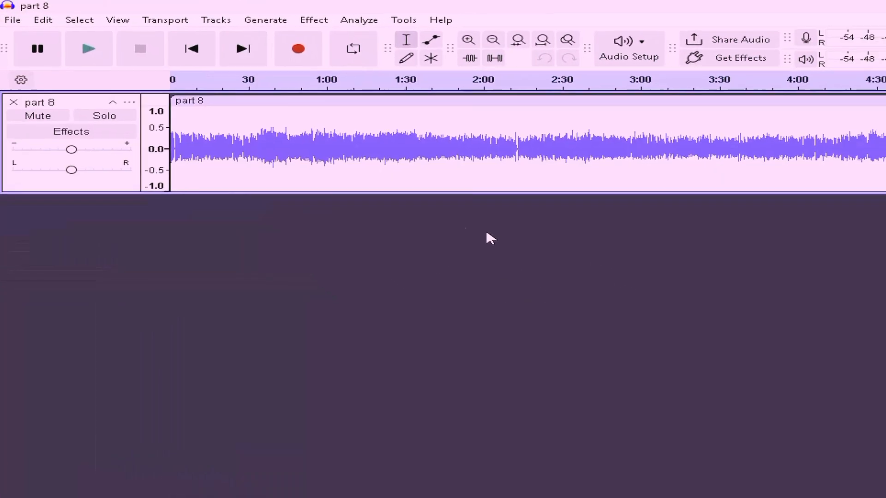
left_click(425, 203)
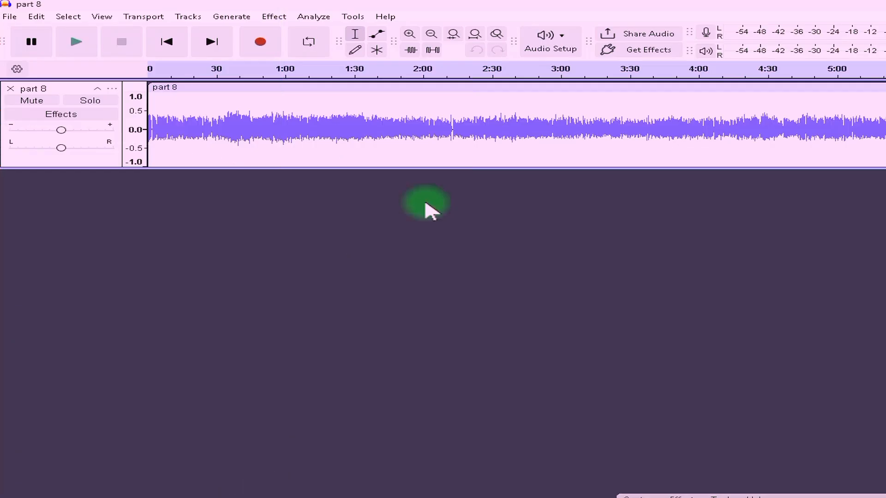
scroll(339, 148, "up", 4)
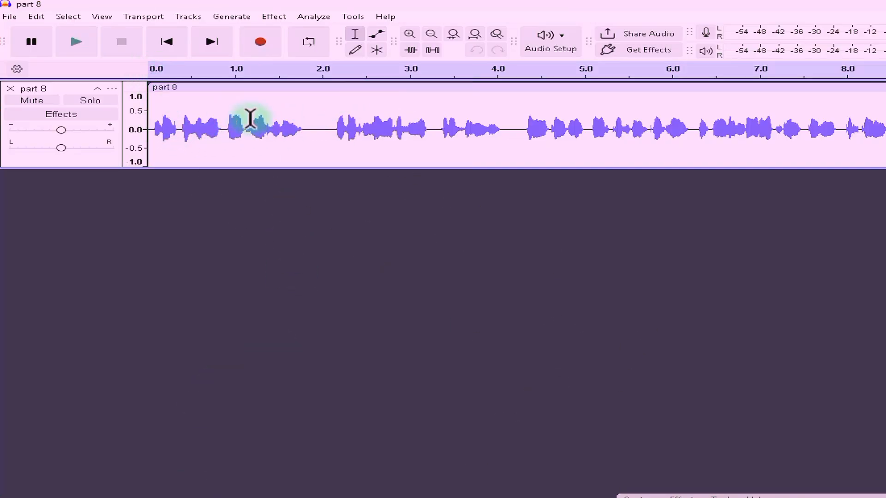
Step: Place a single edit point in the part 8 waveform at 8.0 seconds
left_click(835, 130)
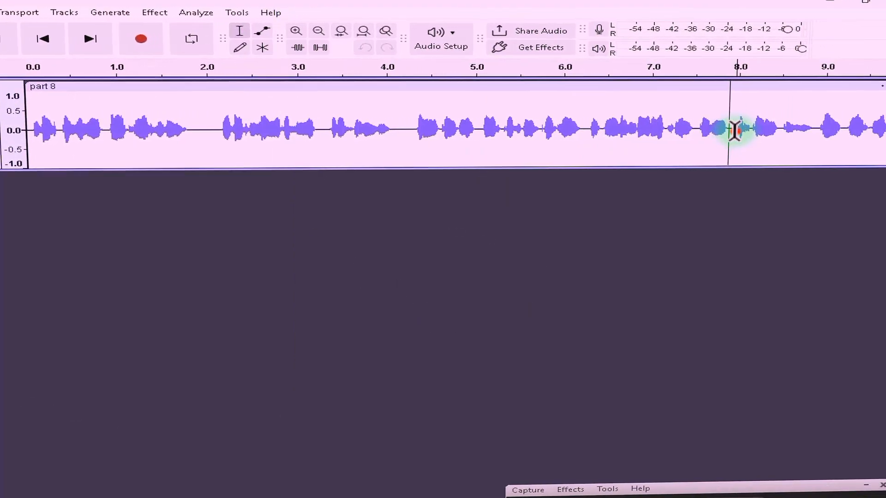
left_click_drag(734, 130, 844, 136)
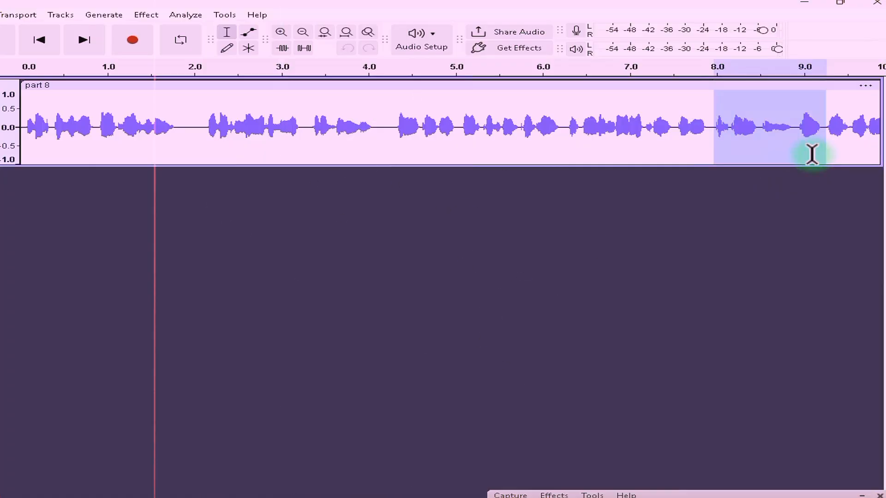
left_click(700, 129)
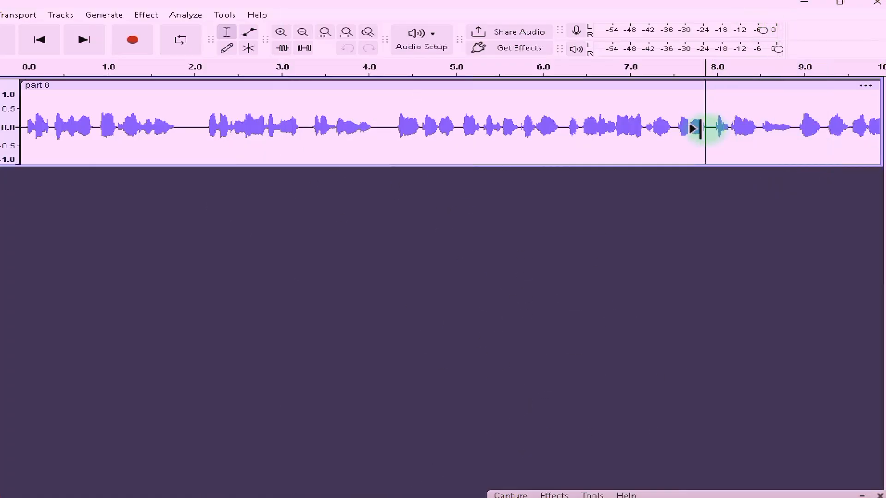
left_click_drag(711, 127, 21, 127)
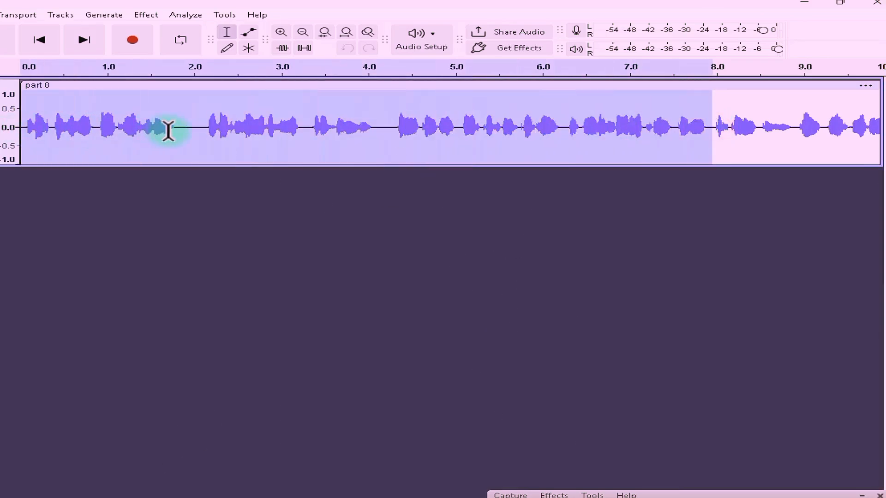
left_click(714, 127)
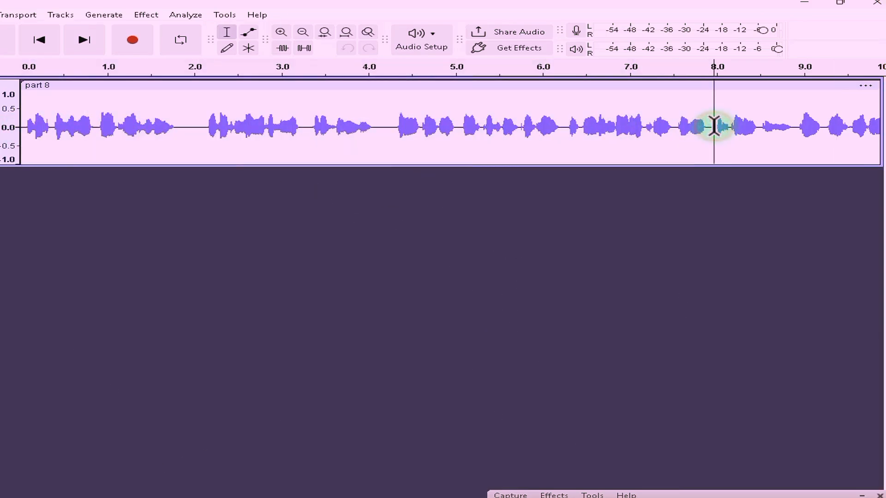
left_click_drag(714, 127, 829, 127)
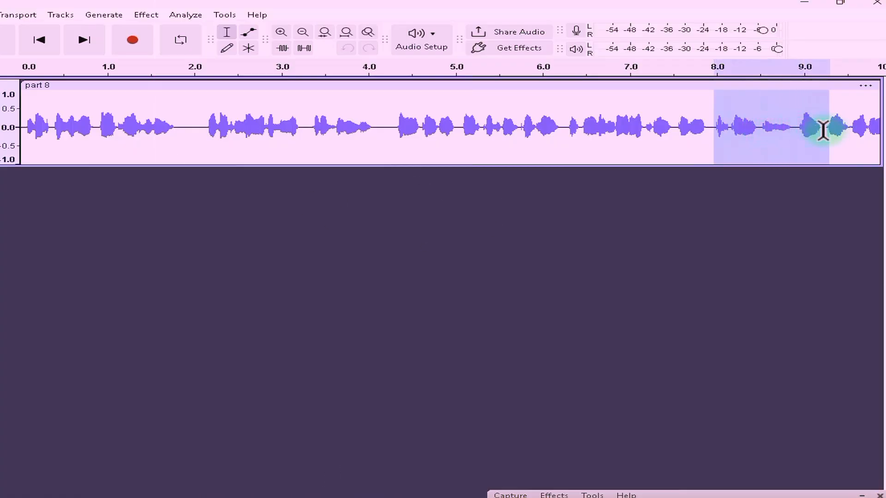
left_click(773, 130)
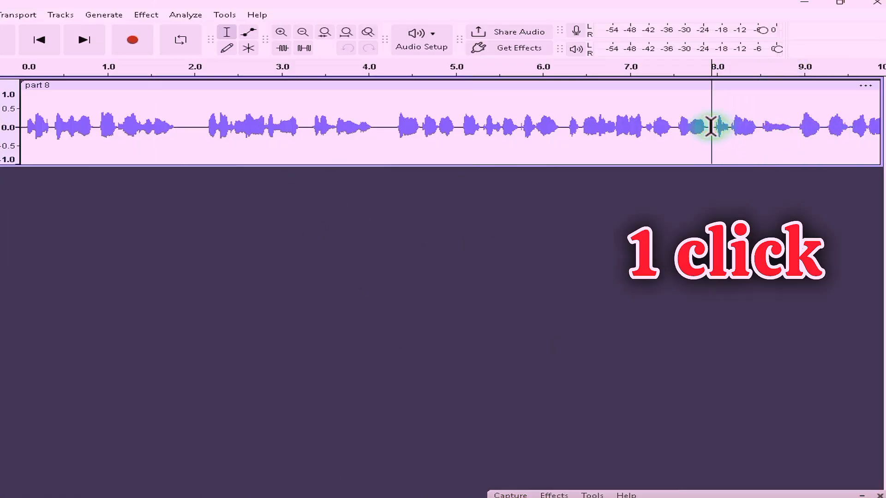
left_click(59, 16)
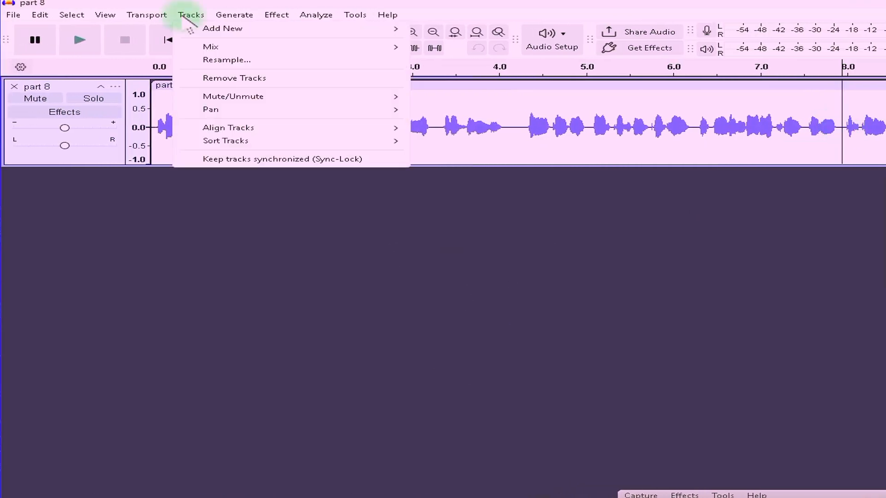
Step: Add an empty mono track, Audio 1, and put the edit point back on part 8 at 8 s
left_click(148, 12)
mouse_move(154, 43)
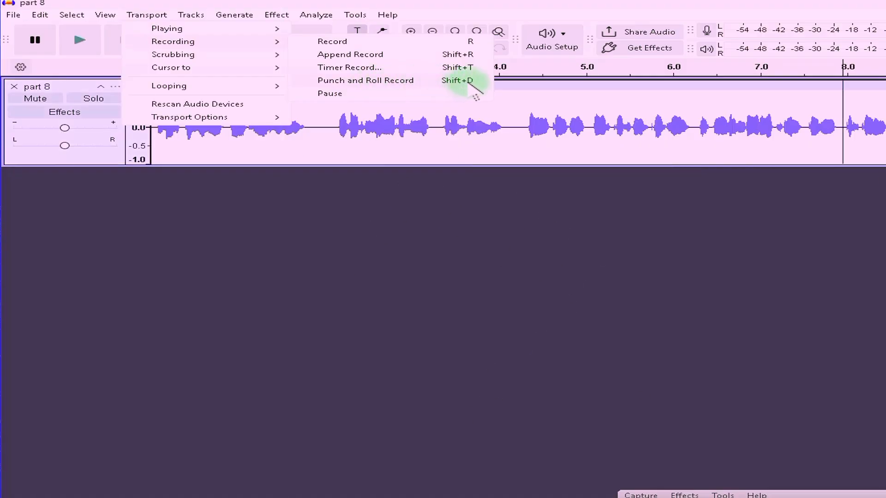
left_click(425, 203)
left_click(191, 15)
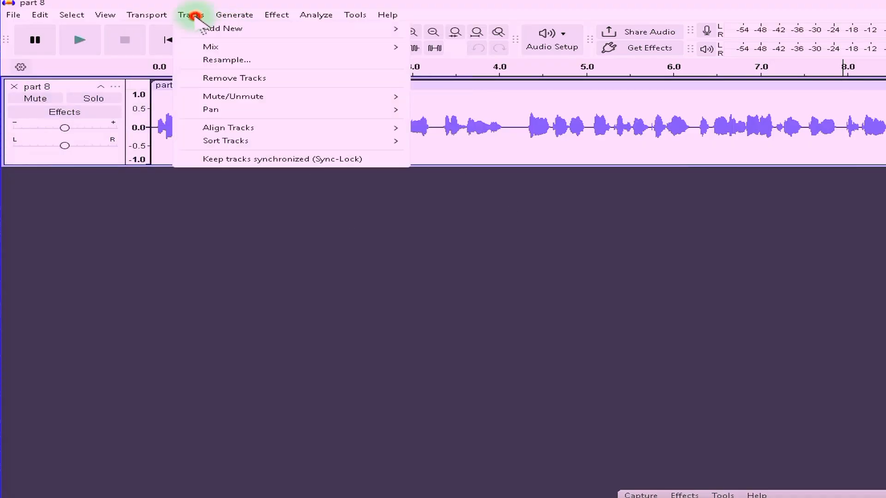
mouse_move(203, 28)
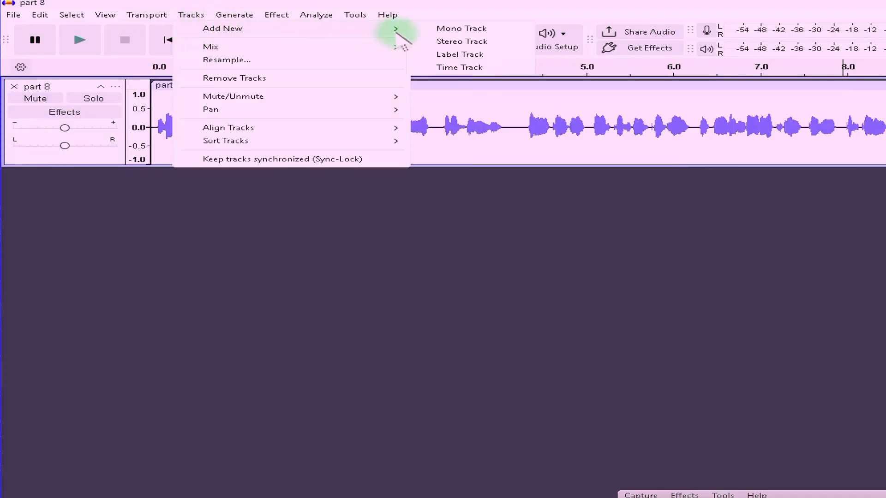
left_click(471, 29)
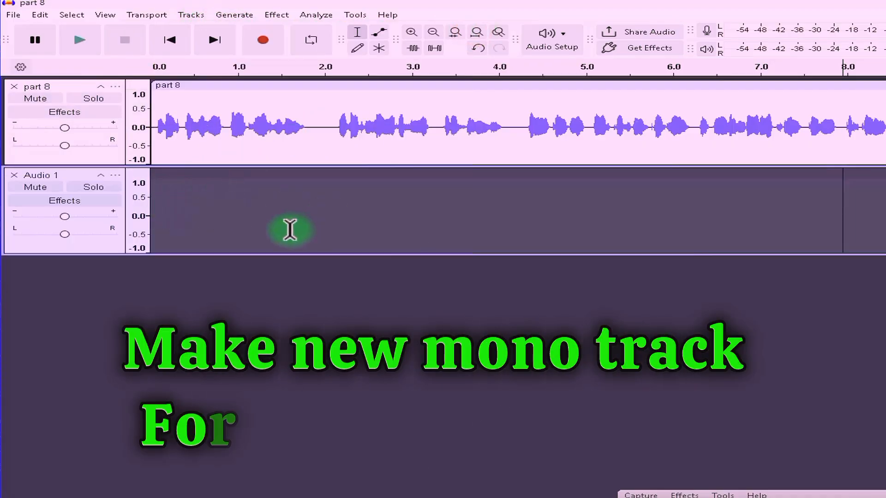
left_click(844, 128)
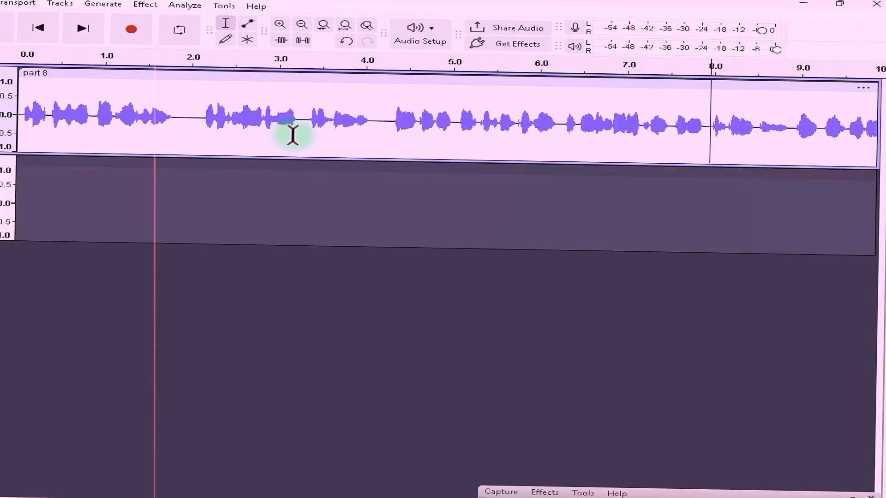
Step: Punch-and-roll record from 8 s, stopping at about 17 s to create clip part 8.1
left_click(272, 94, "shift")
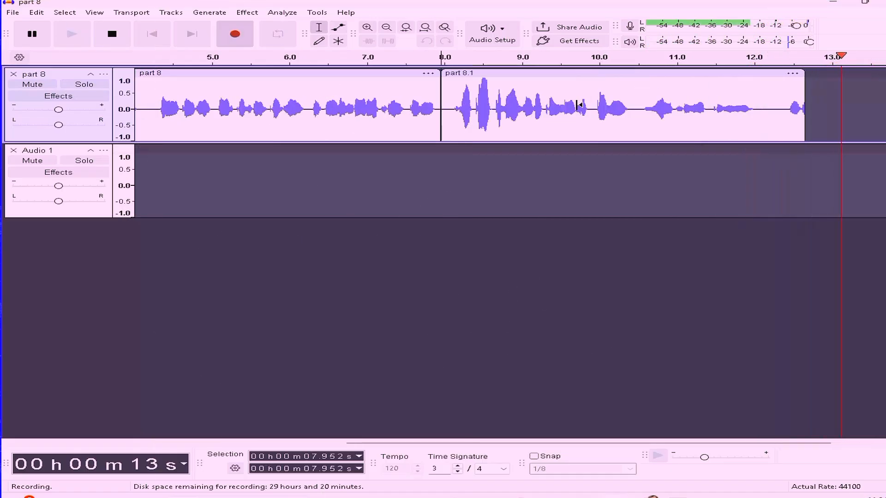
left_click(131, 35)
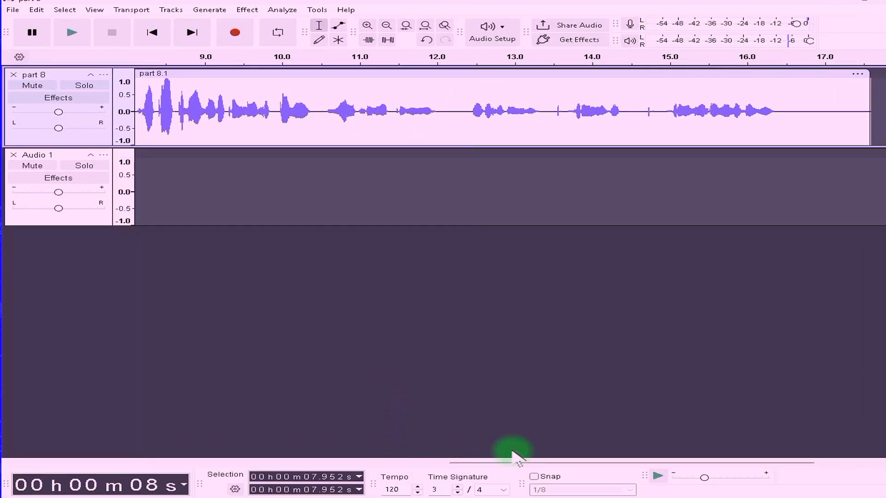
left_click_drag(512, 461, 389, 462)
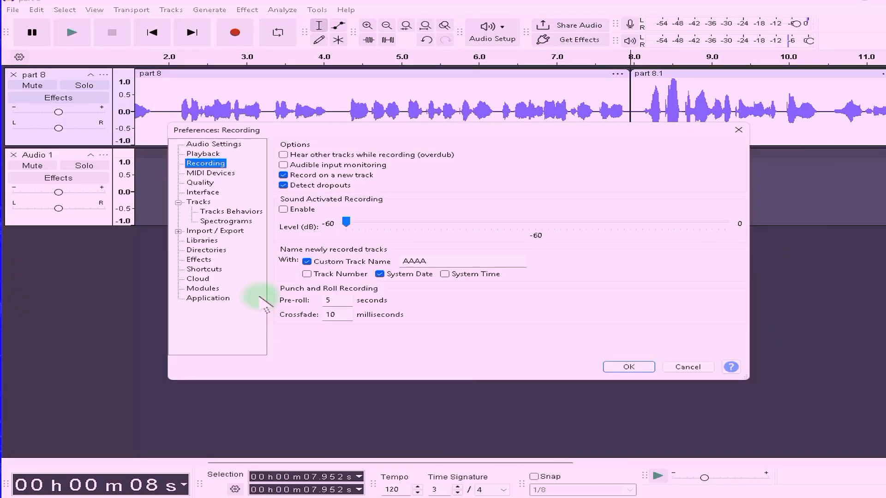
Step: Enter a 10-second pre-roll with 10 ms crossfade, reposition the dialog, and open MIDI Devices
left_click(336, 301)
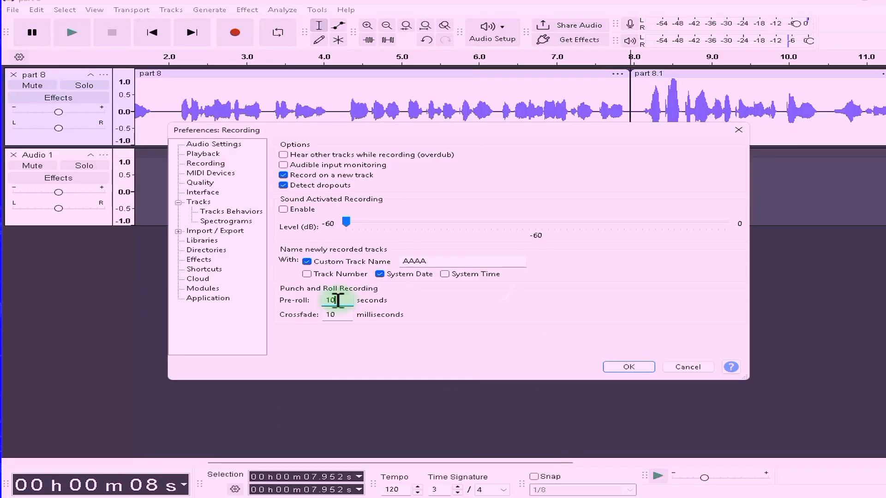
left_click(527, 127)
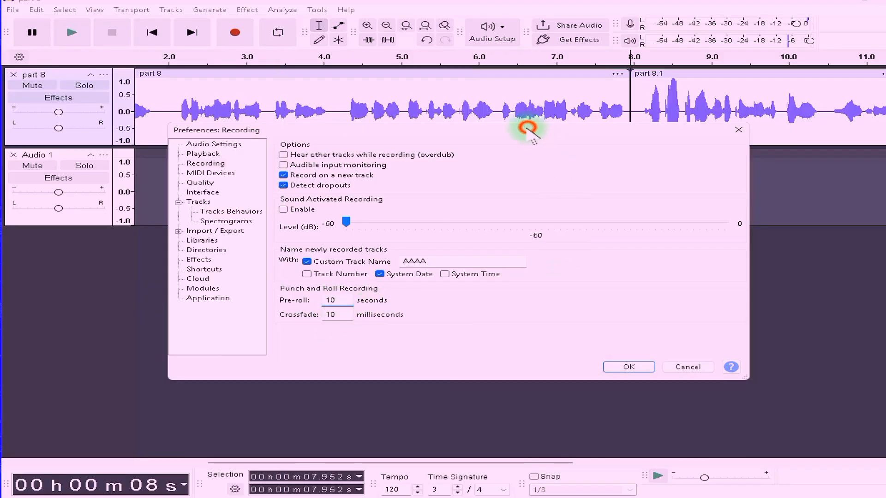
left_click_drag(527, 127, 493, 178)
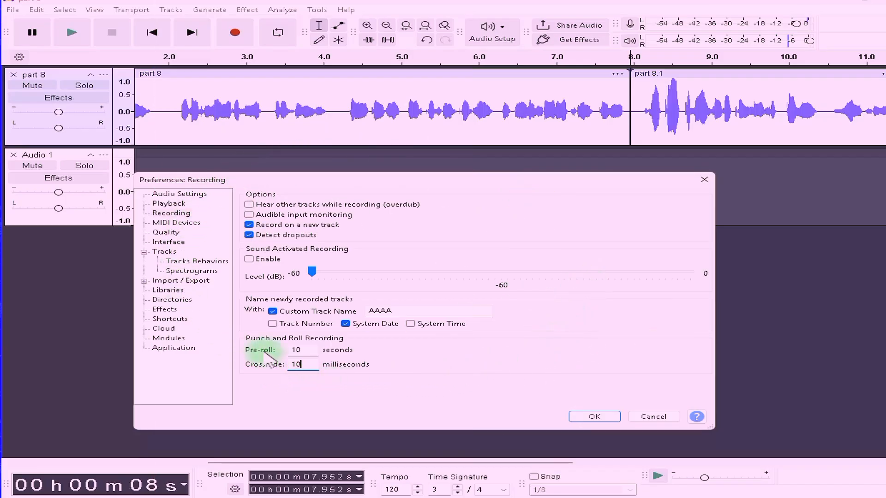
left_click(171, 222)
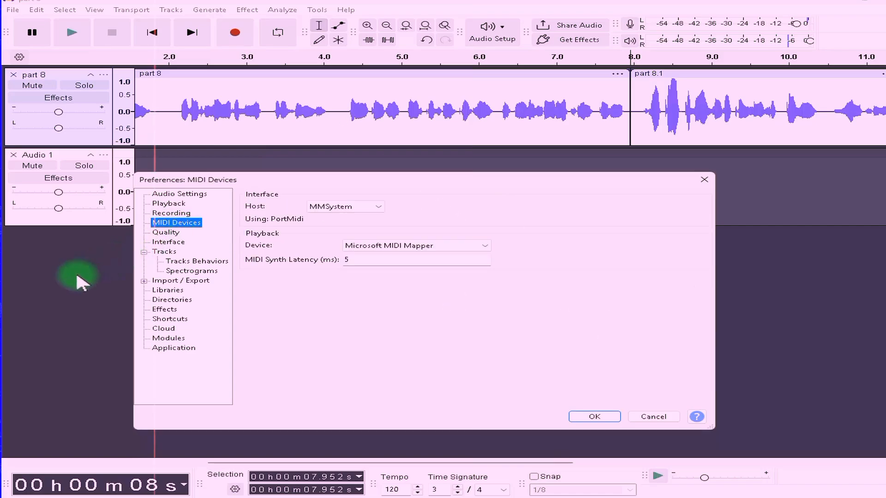